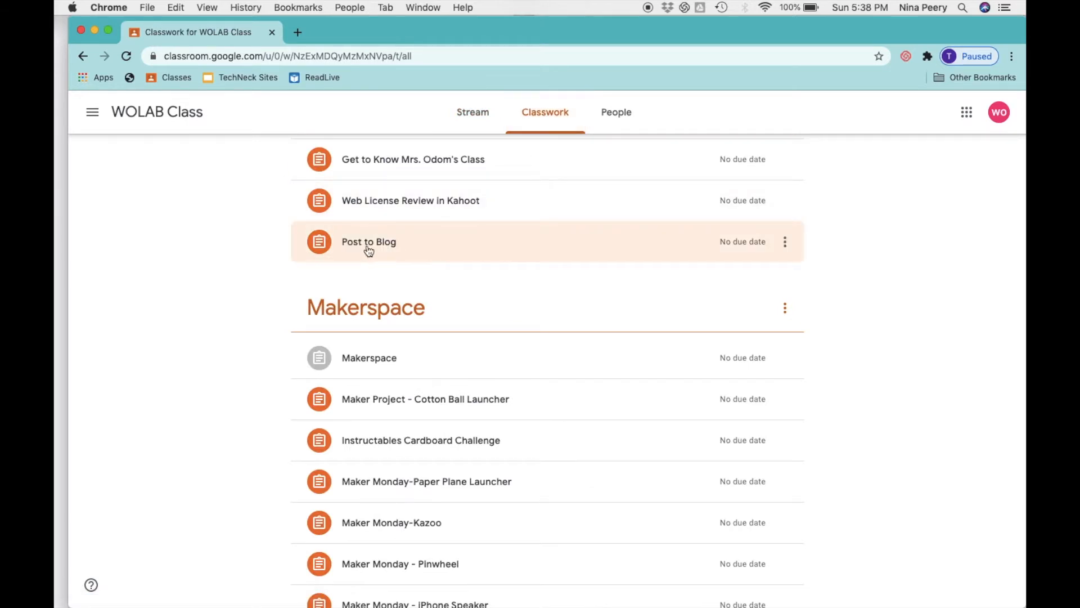
Step: Expand the Post to Blog row to reveal its instructions and two attached Google Drawings
scroll(411, 259, up, 1)
scroll(411, 259, down, 3)
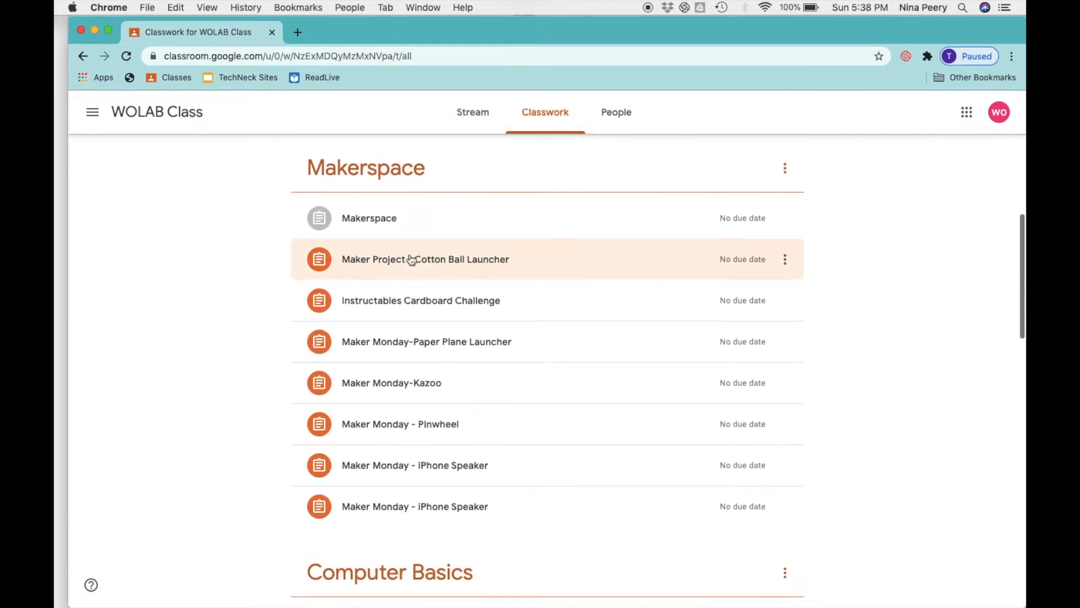
scroll(410, 258, up, 2)
scroll(415, 254, down, 1)
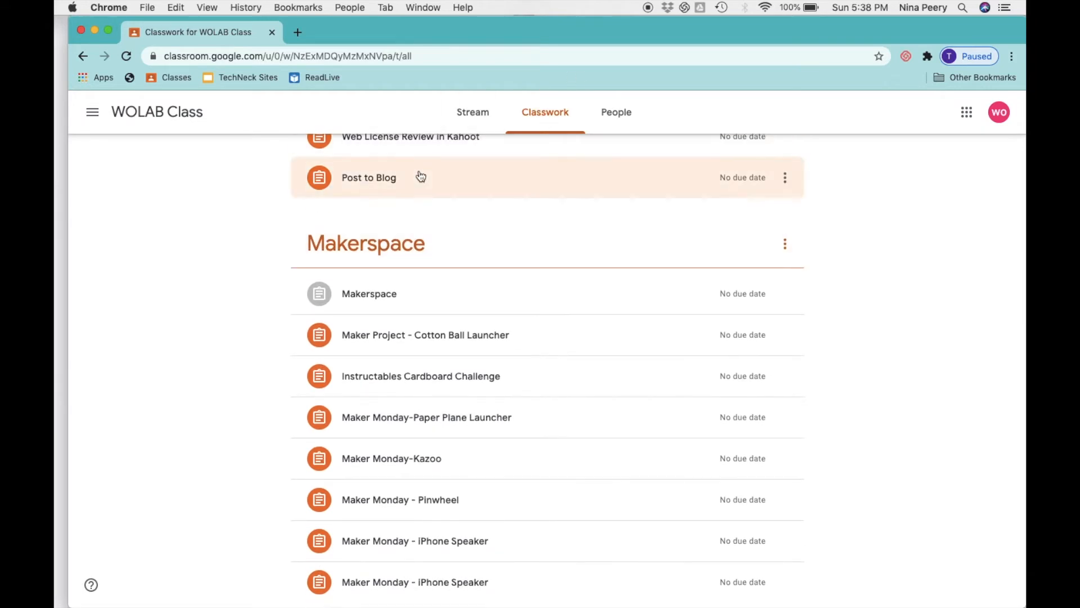
click(437, 184)
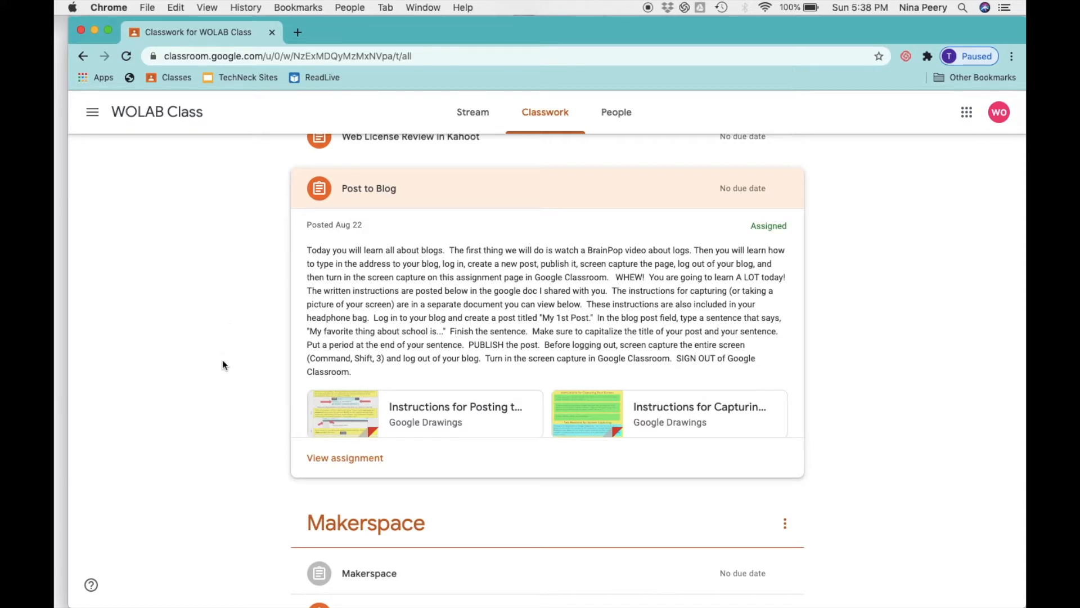
Step: Open the Post to Blog assignment page showing the Drawings, BrainPOP link and Assigned status
click(326, 458)
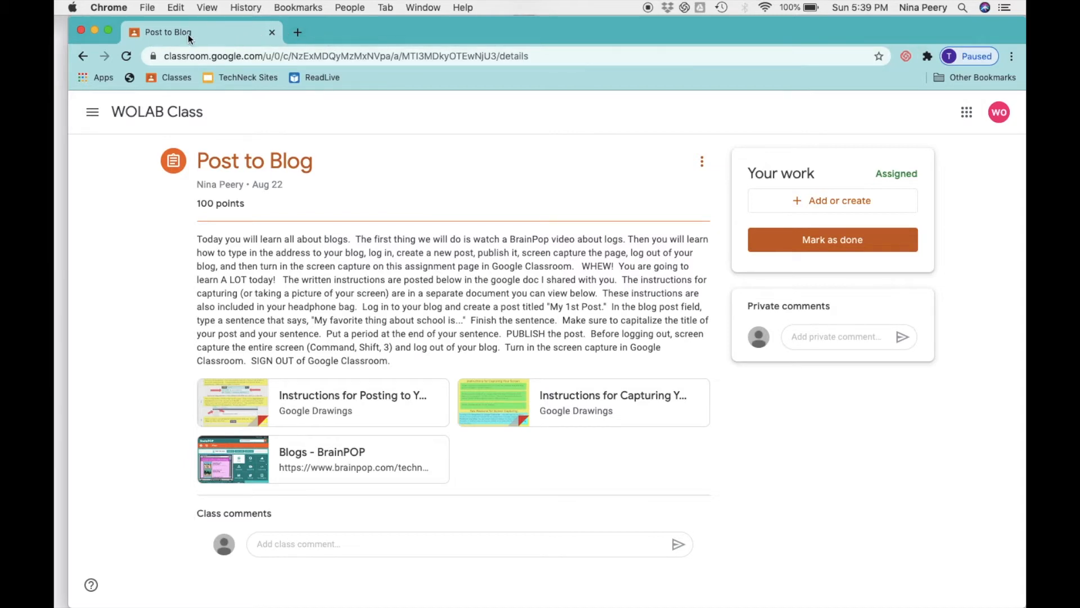
Step: Load techneckstudent.wonecks.net in a new browser tab
click(297, 33)
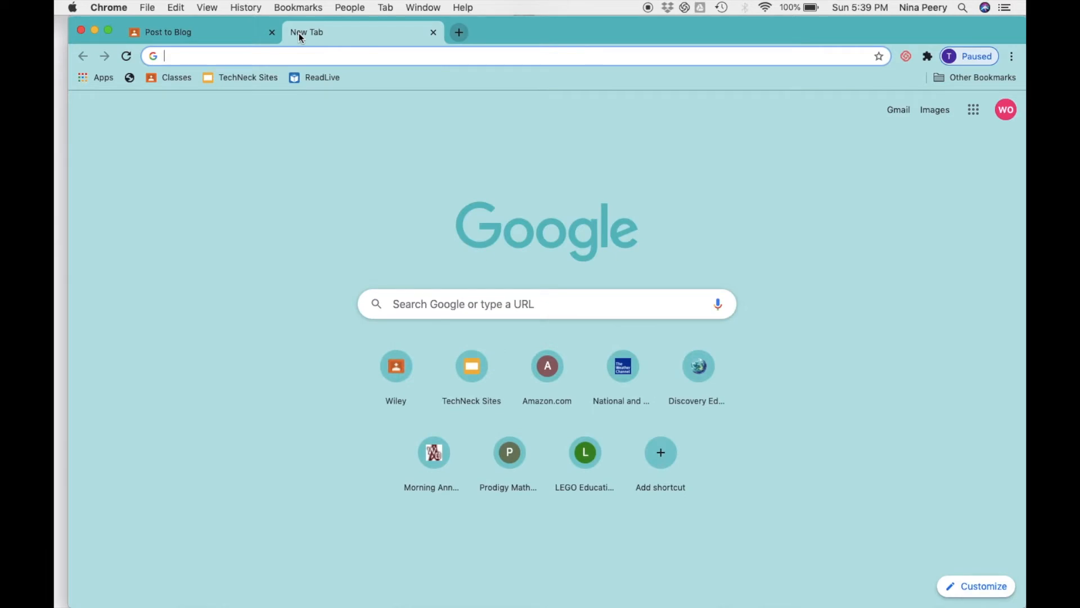
text(techneckstudent.wonecks.net)
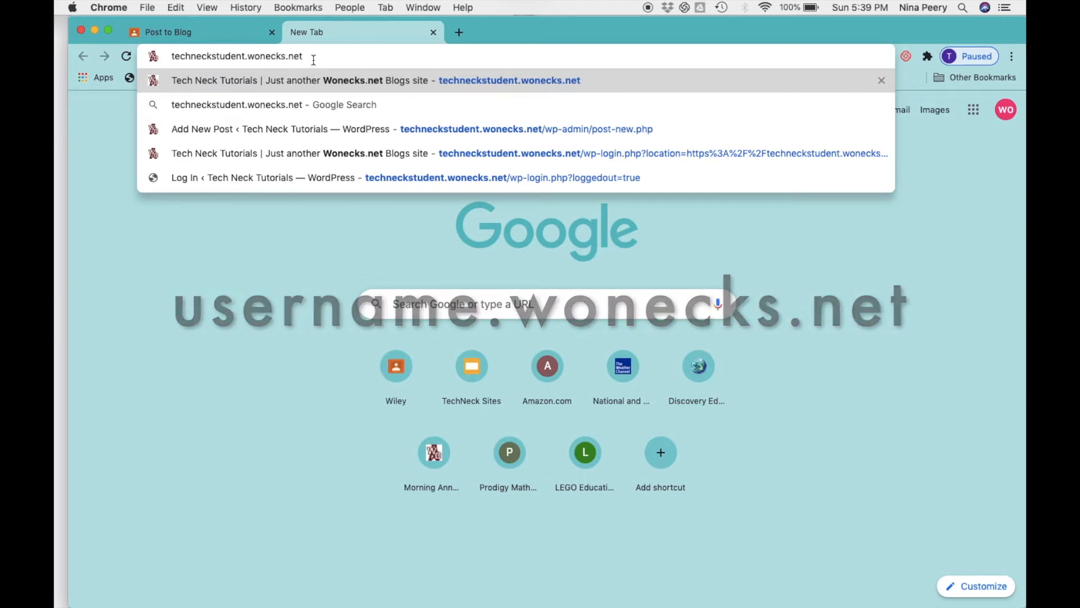
key(Return)
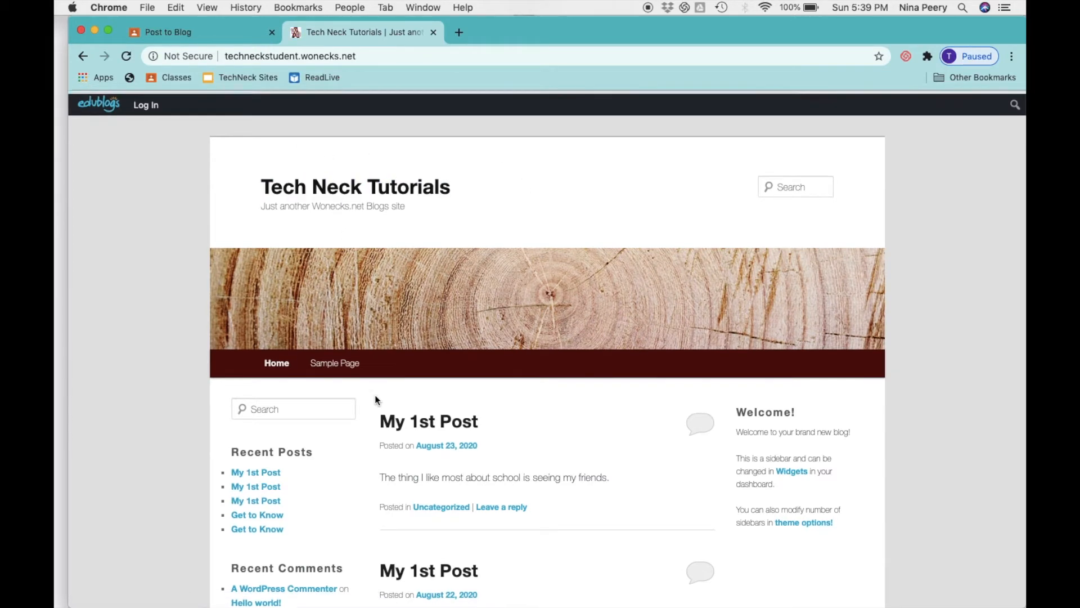
Step: Log in to the blog with the student's username and password
scroll(375, 399, down, 5)
scroll(375, 400, up, 6)
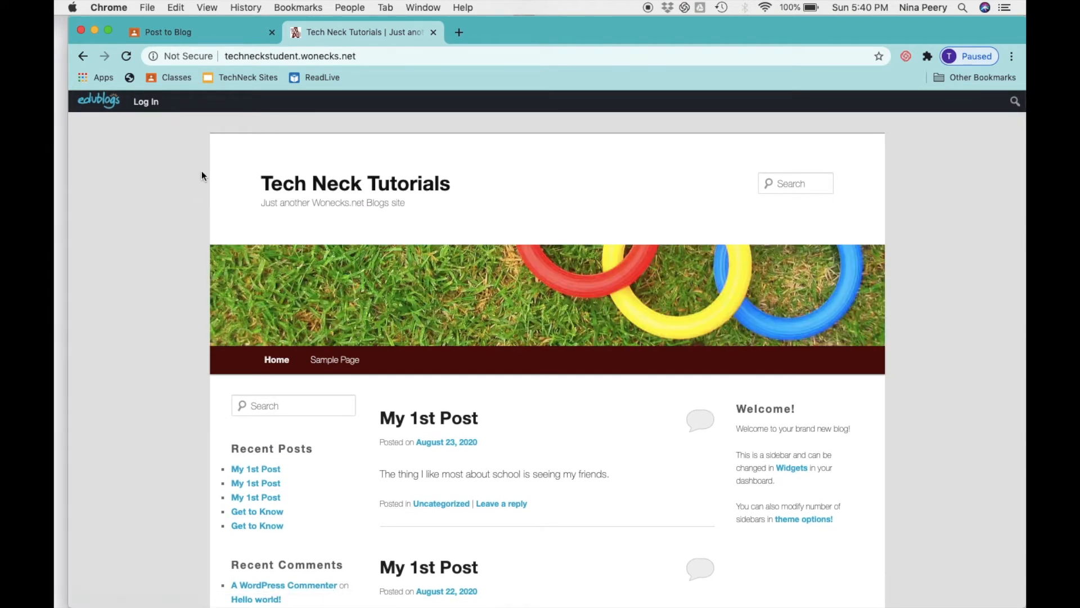
click(150, 104)
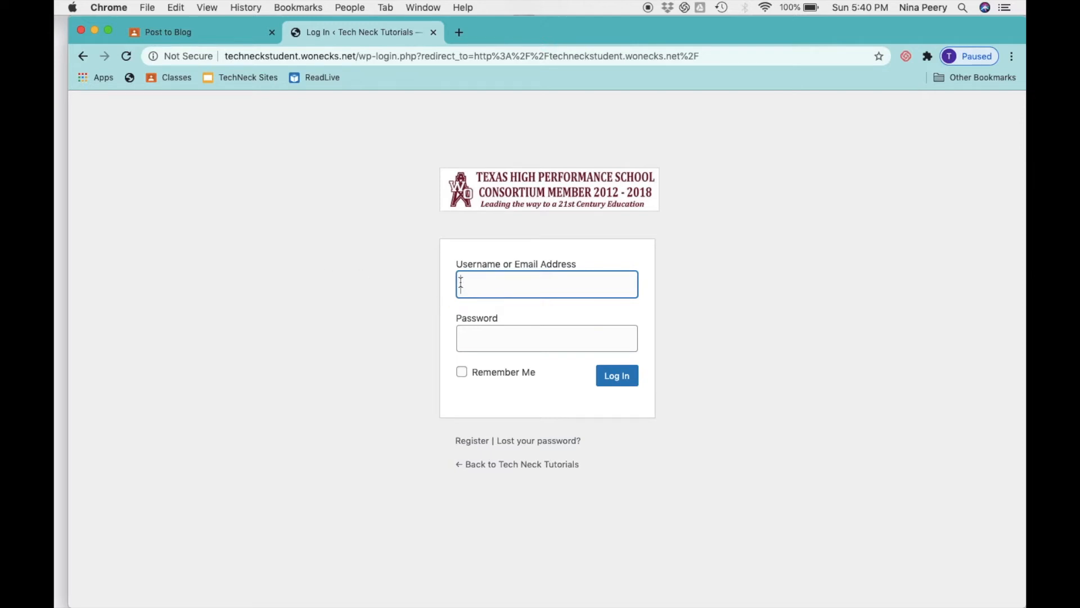
text(peeryn)
click(472, 341)
text(••••••••)
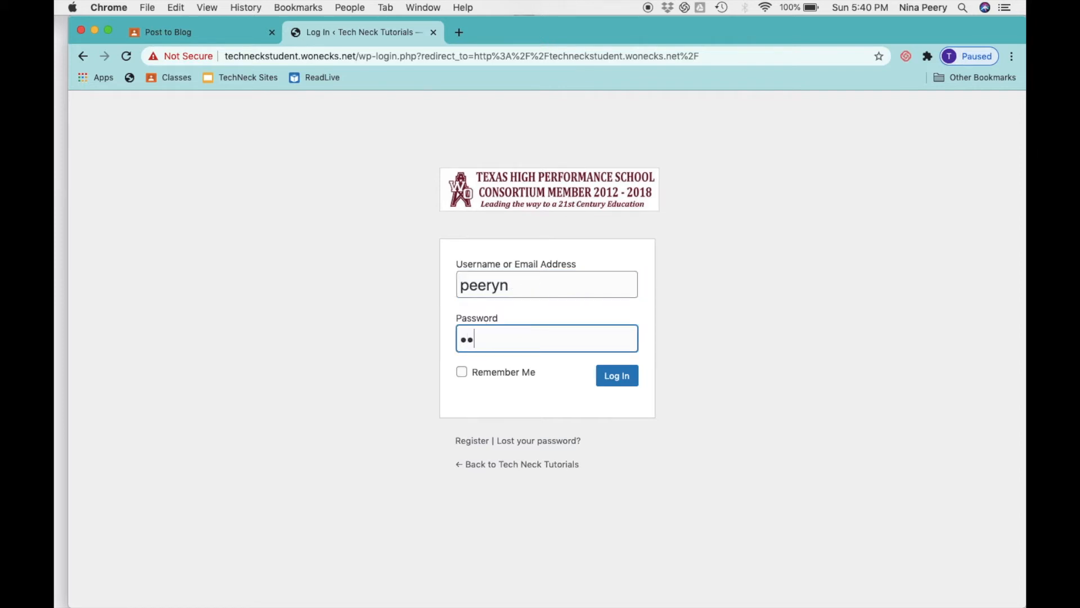
text(••••••••)
key(Return)
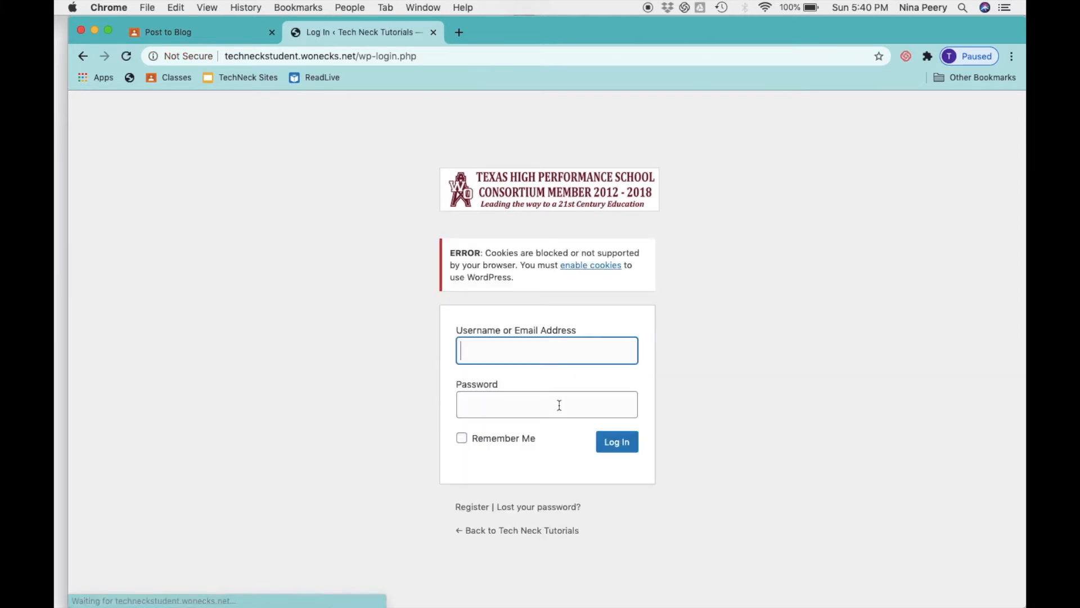
Step: Re-enter the username and password after the cookie error to complete sign-in
text(peeryn)
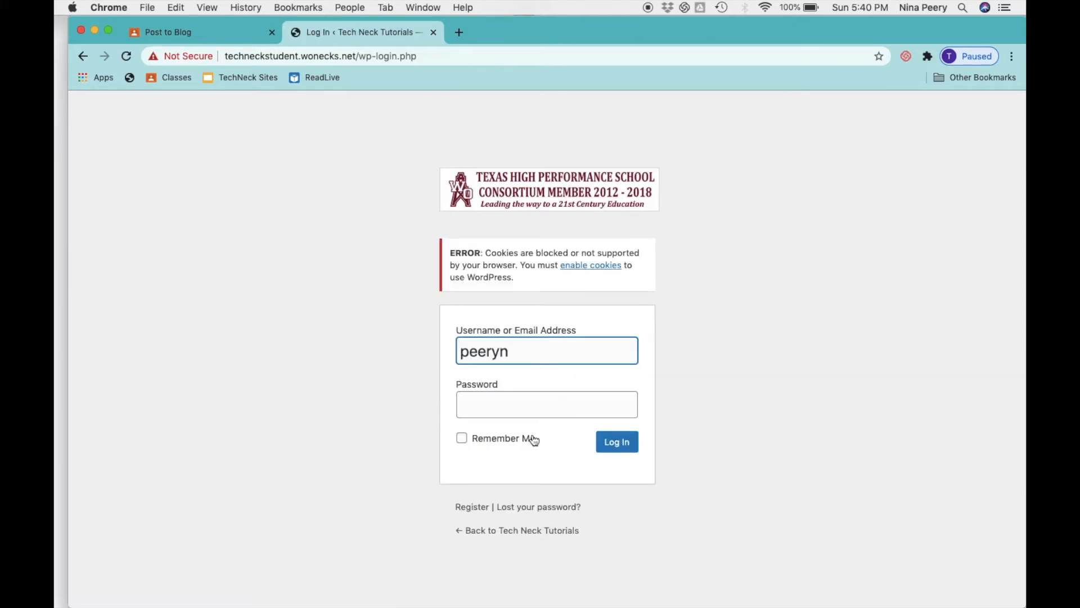
click(521, 409)
text(••••••••••••••••)
key(Return)
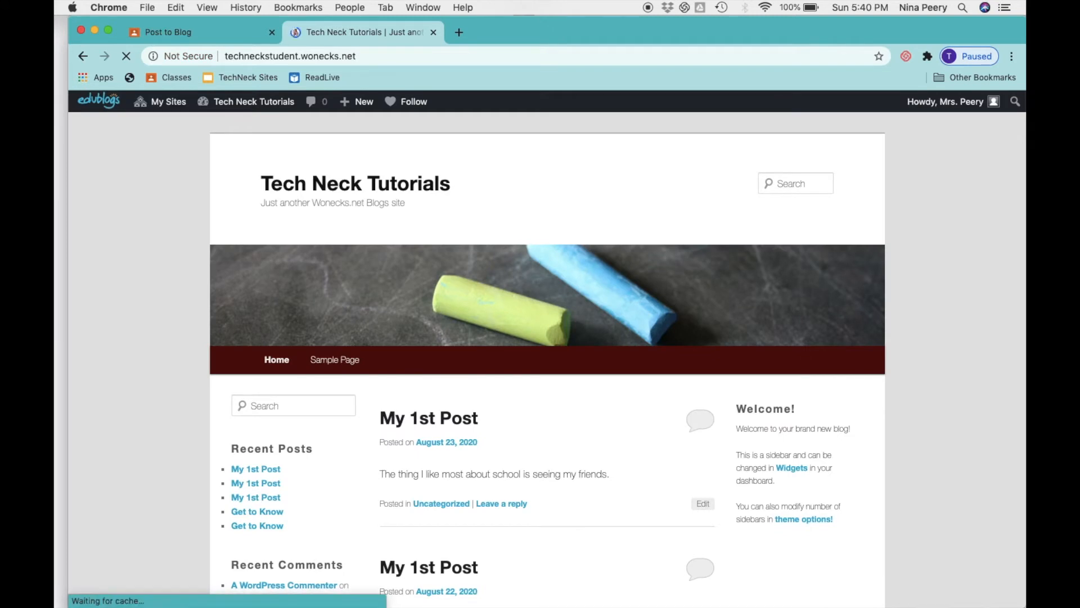
Step: Create a new post from the admin bar's + New menu
mouse_move(151, 113)
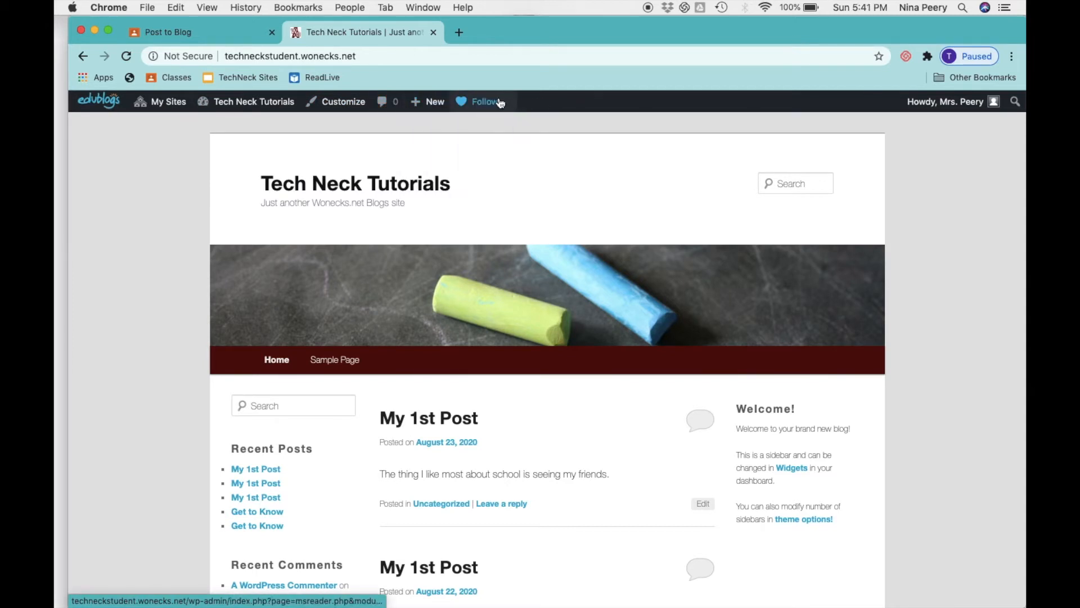
mouse_move(414, 106)
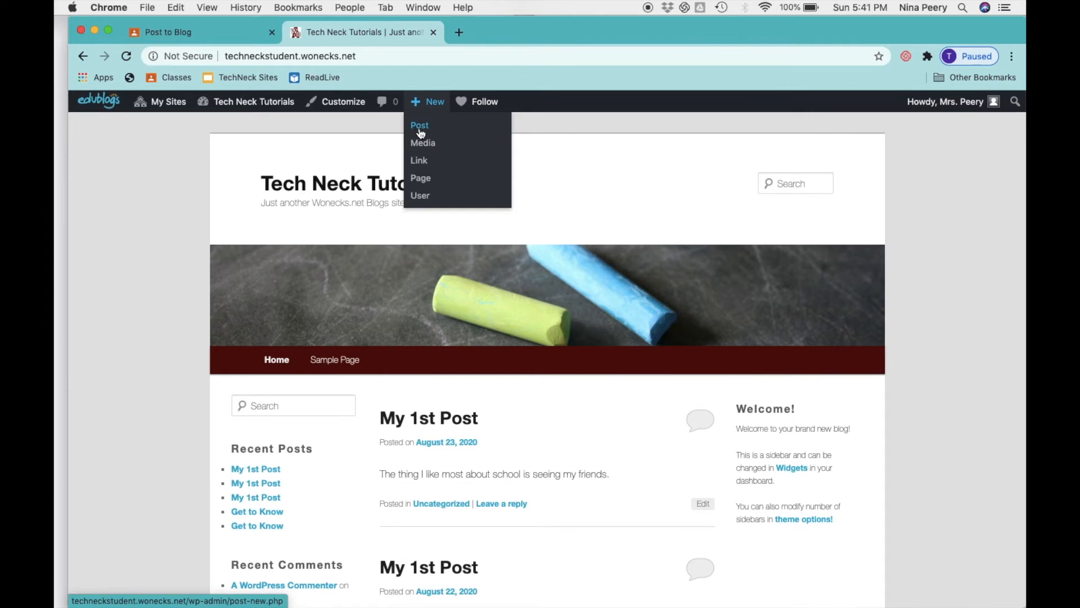
click(420, 131)
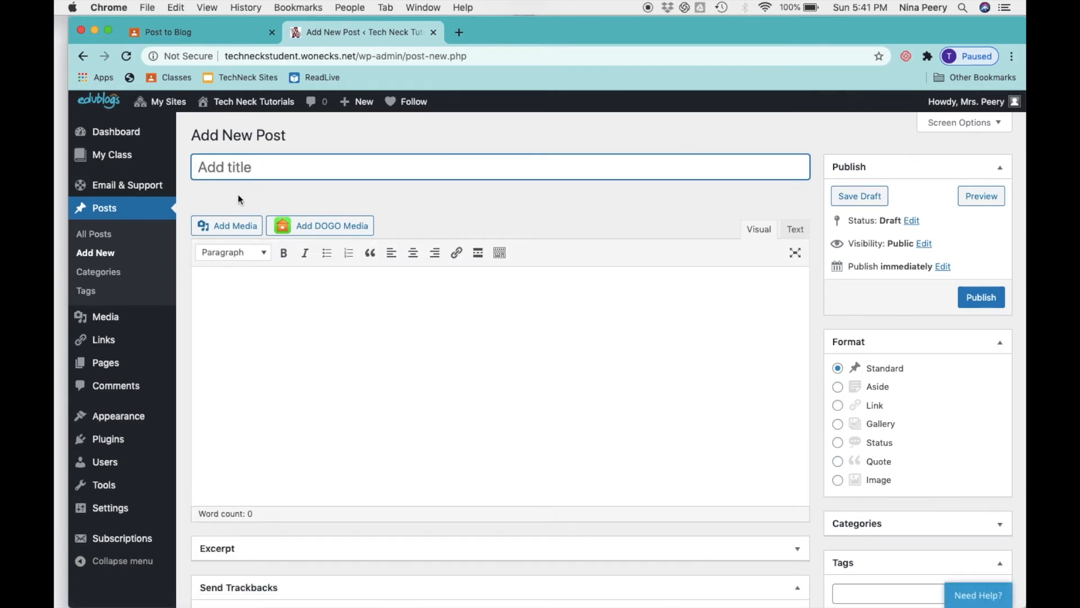
Step: Title the post 'My 1st Post' and write 'My favorite thing about school is seeing my friends.'
text(My 1st Post)
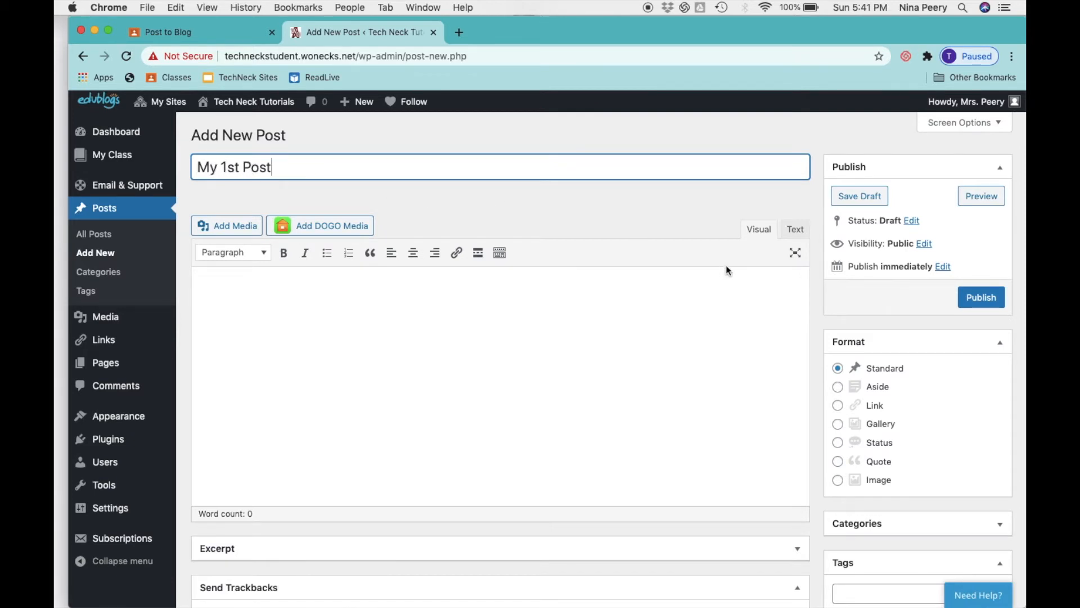
click(760, 236)
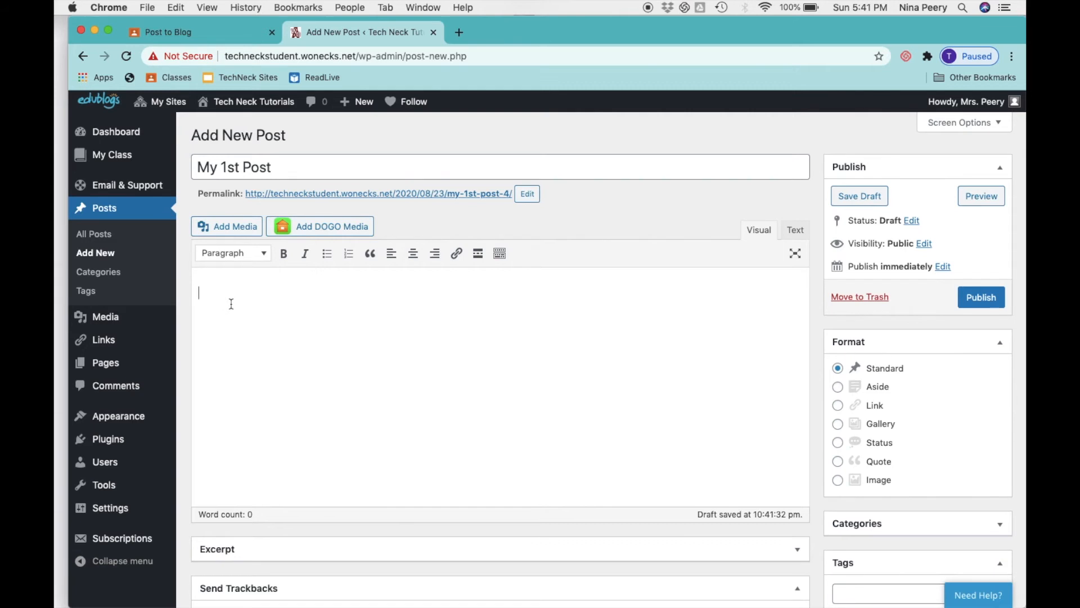
text(My fa)
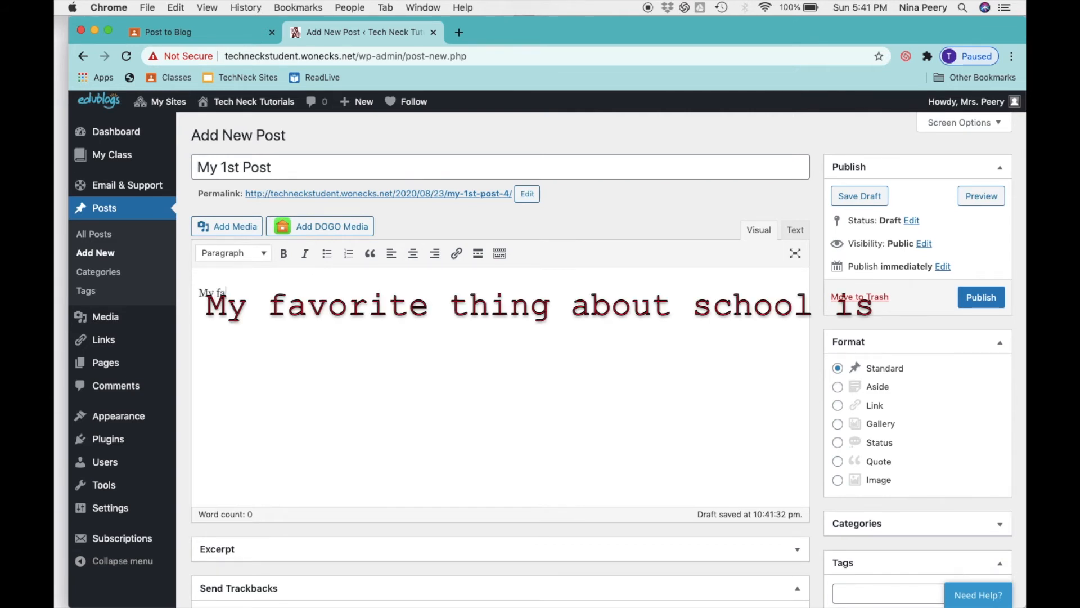
text(vorite thing about school is)
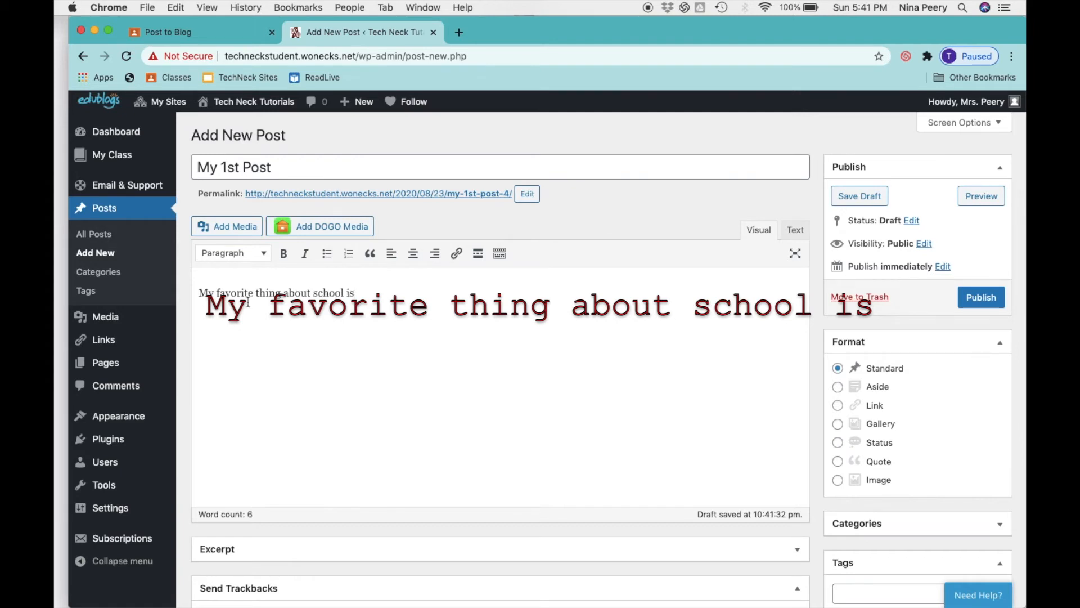
text( seeing my friends)
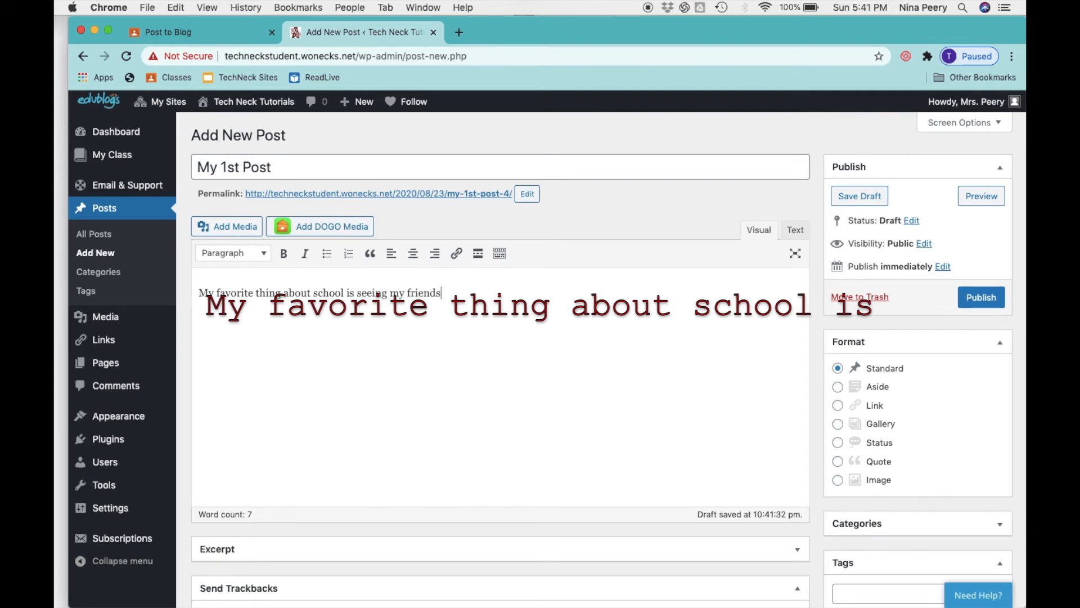
text(.)
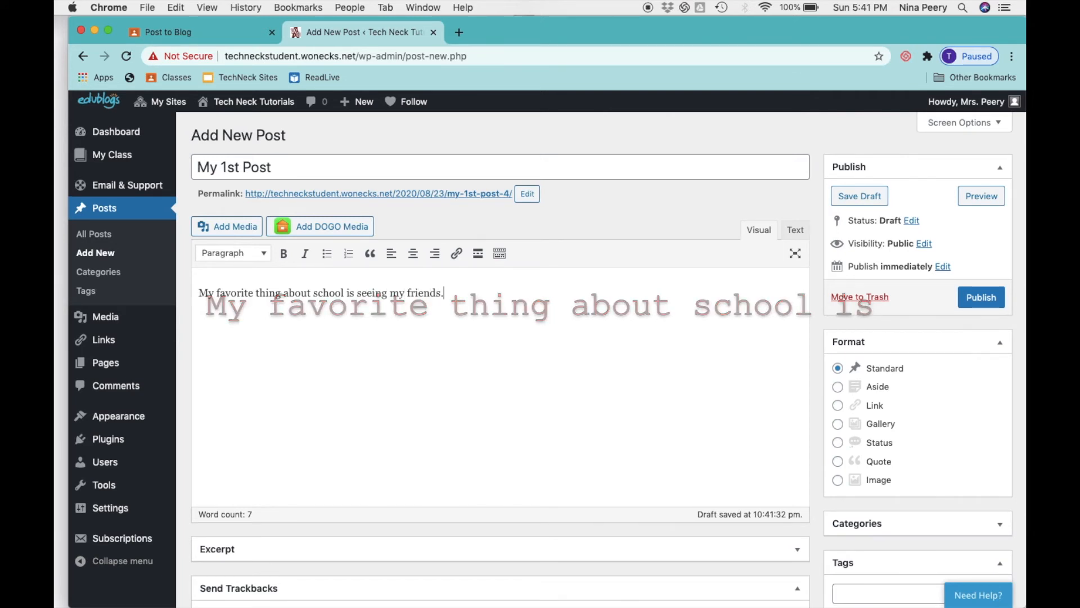
right_click(249, 299)
click(205, 351)
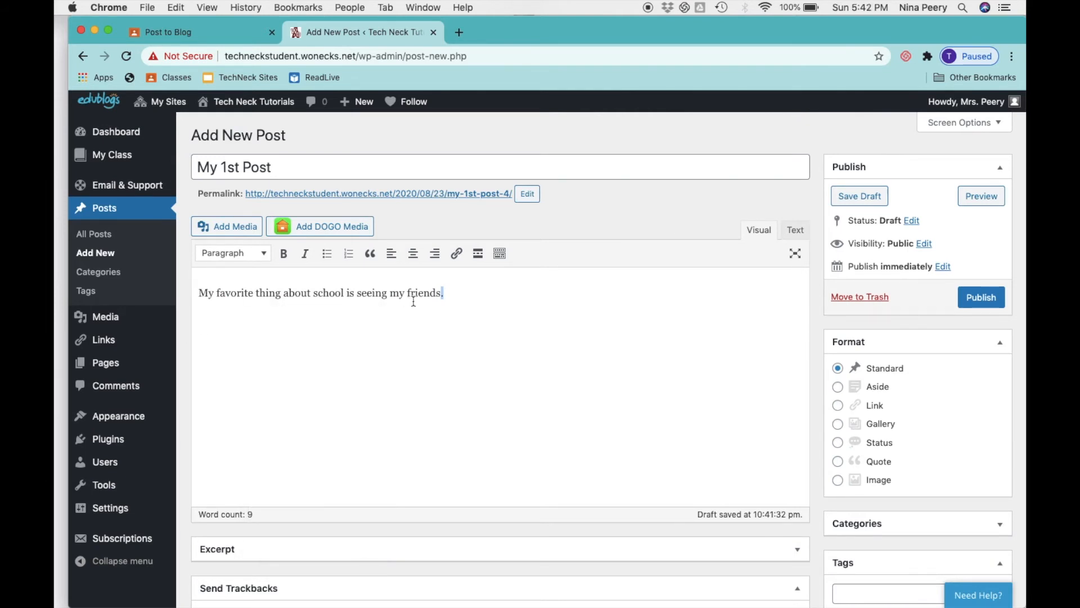
click(453, 297)
Step: Publish 'My 1st Post' and take a full-screen screenshot with Command+Shift+3
click(983, 302)
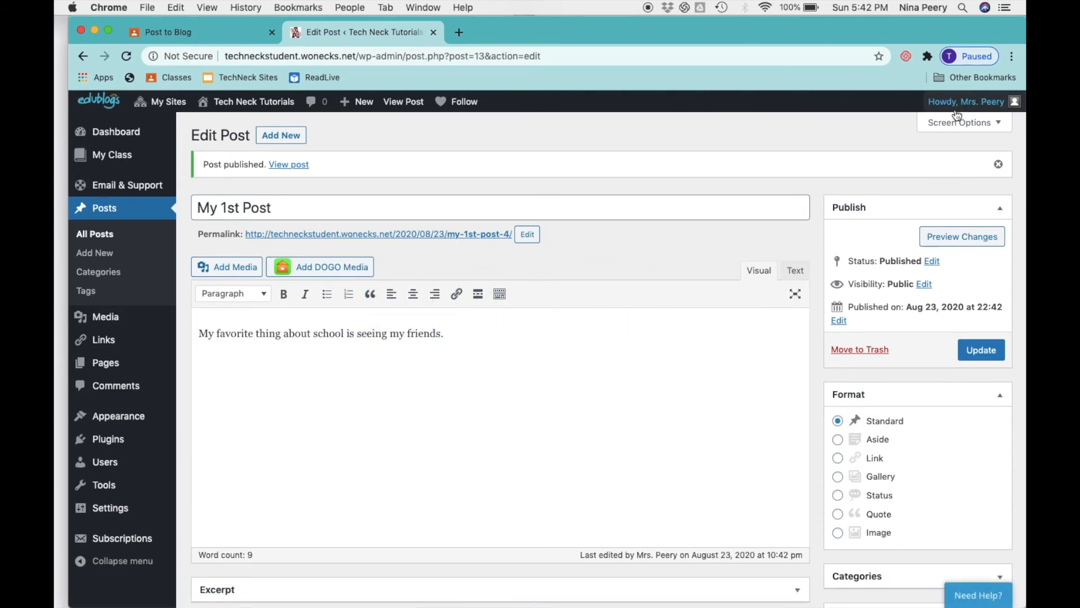
mouse_move(945, 108)
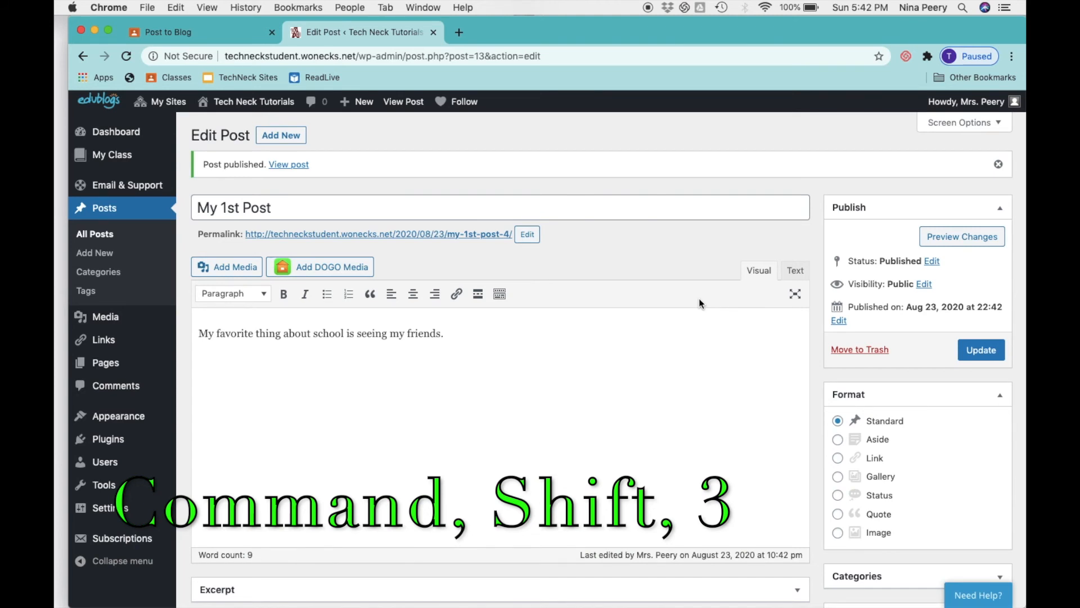
key(super+shift+3)
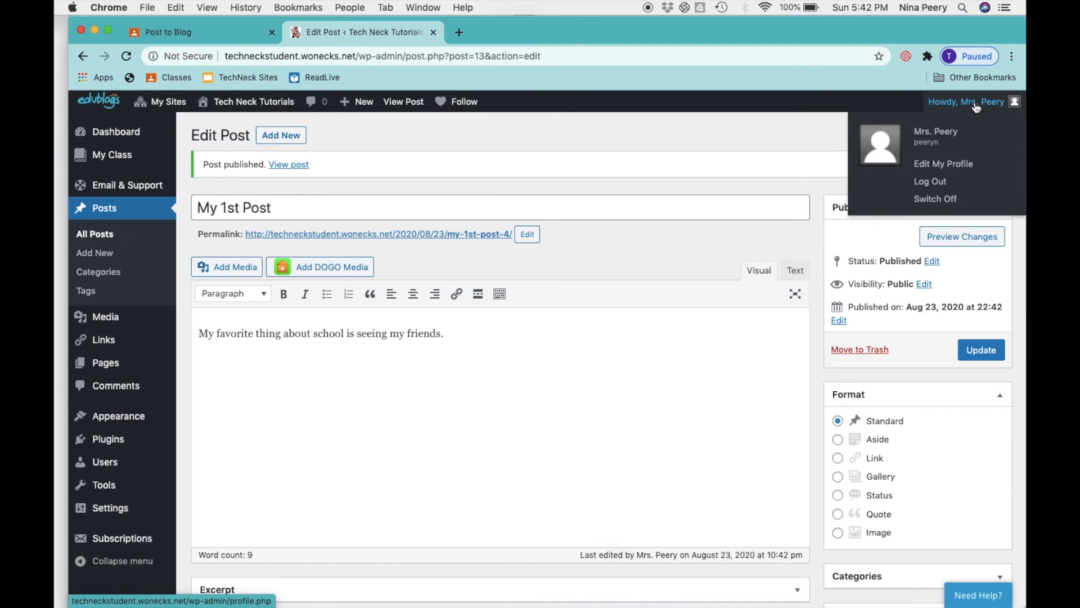
Step: Log out of Edublogs from the Howdy menu and close the blog tab
click(925, 188)
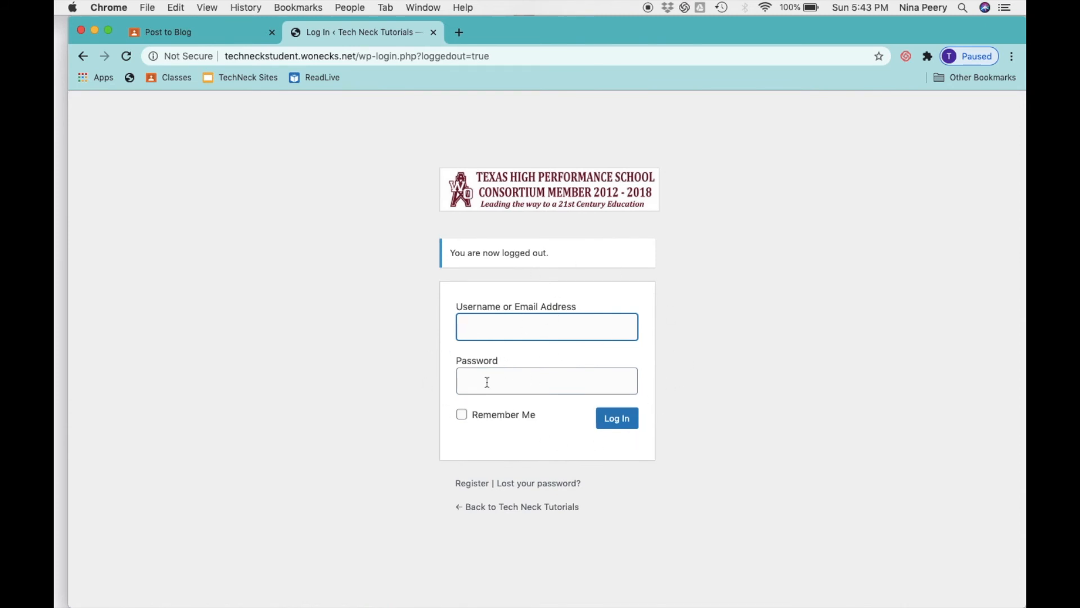
click(434, 33)
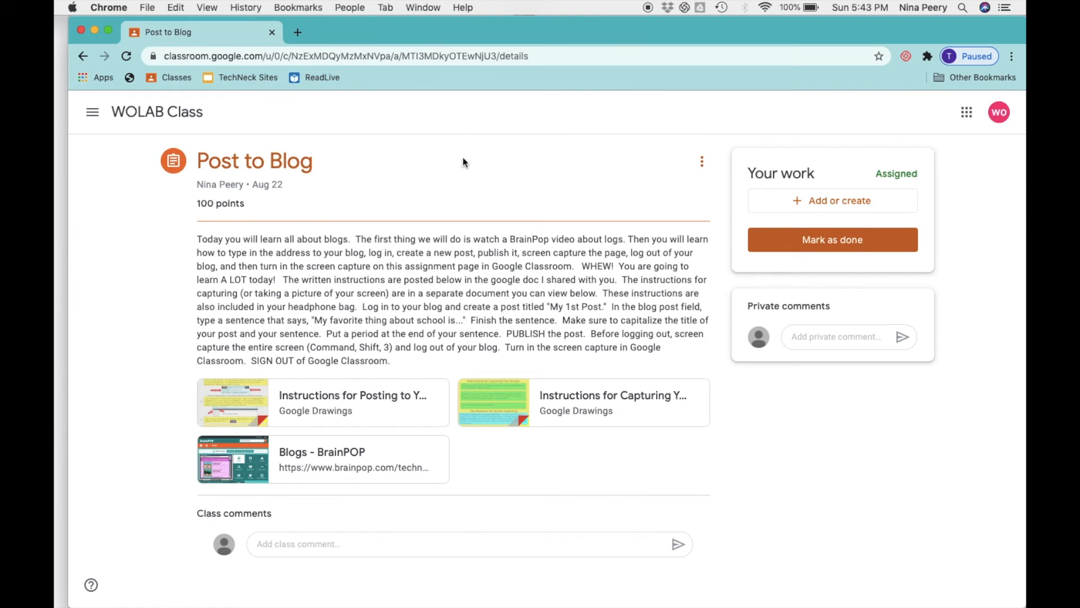
Step: Upload the desktop screenshot PNG via Add or create > File, then confirm Turn in
click(811, 204)
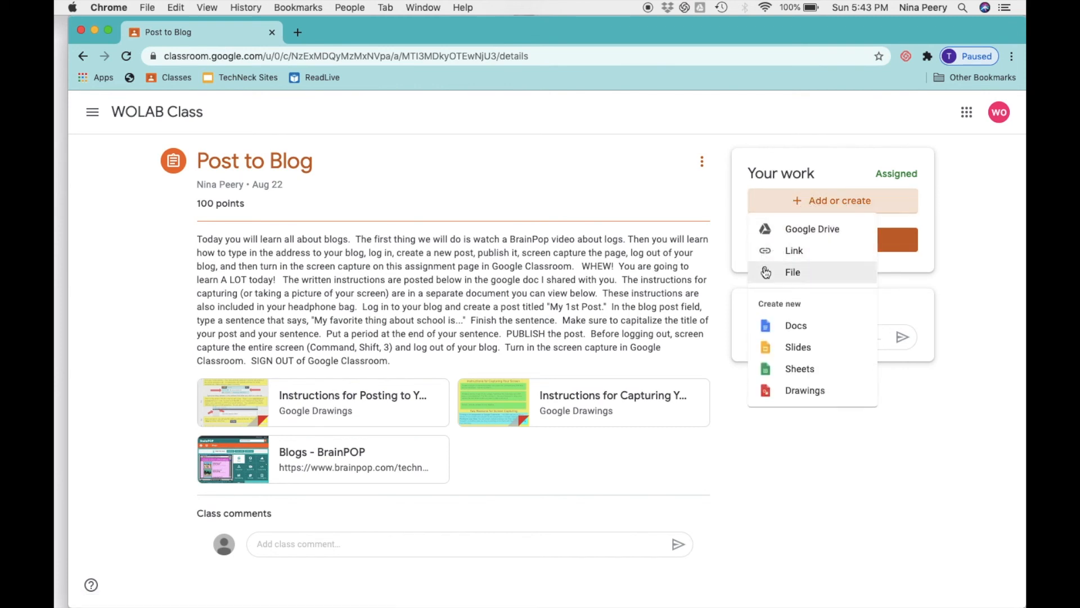
click(794, 273)
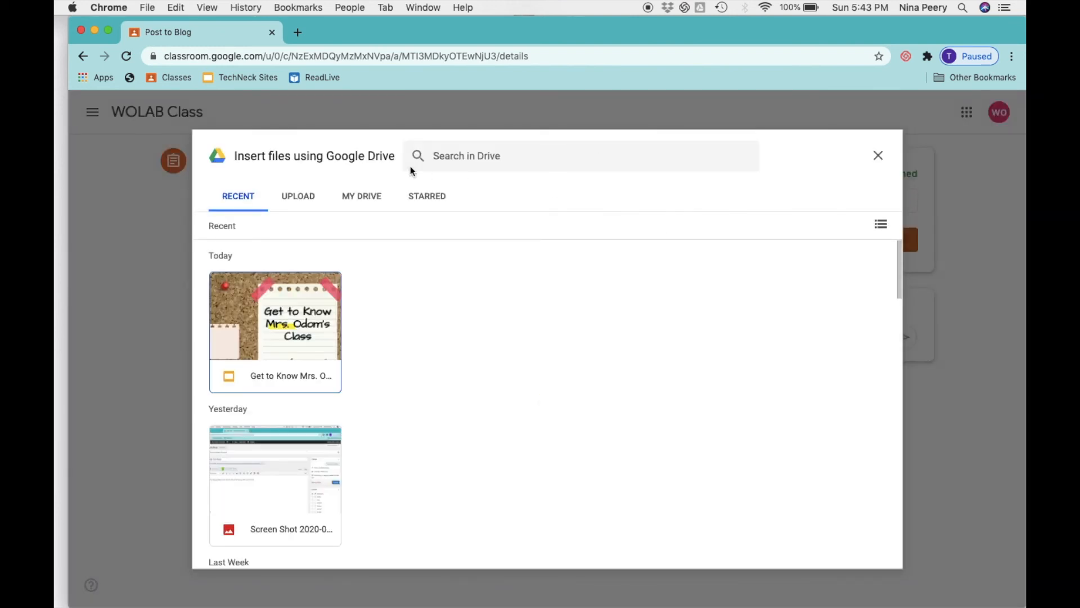
click(299, 198)
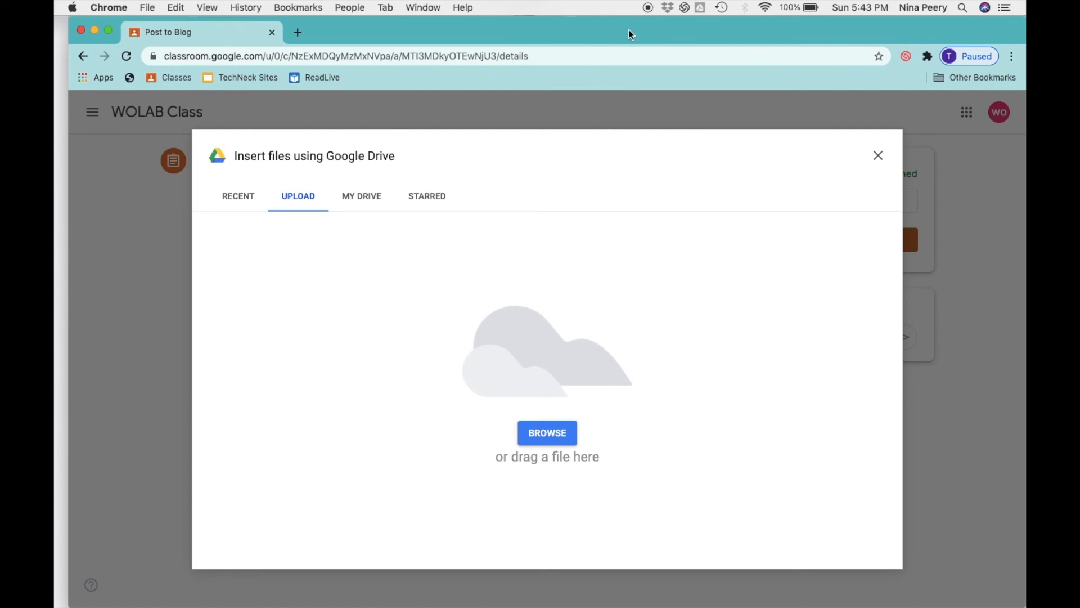
drag(713, 28, 624, 28)
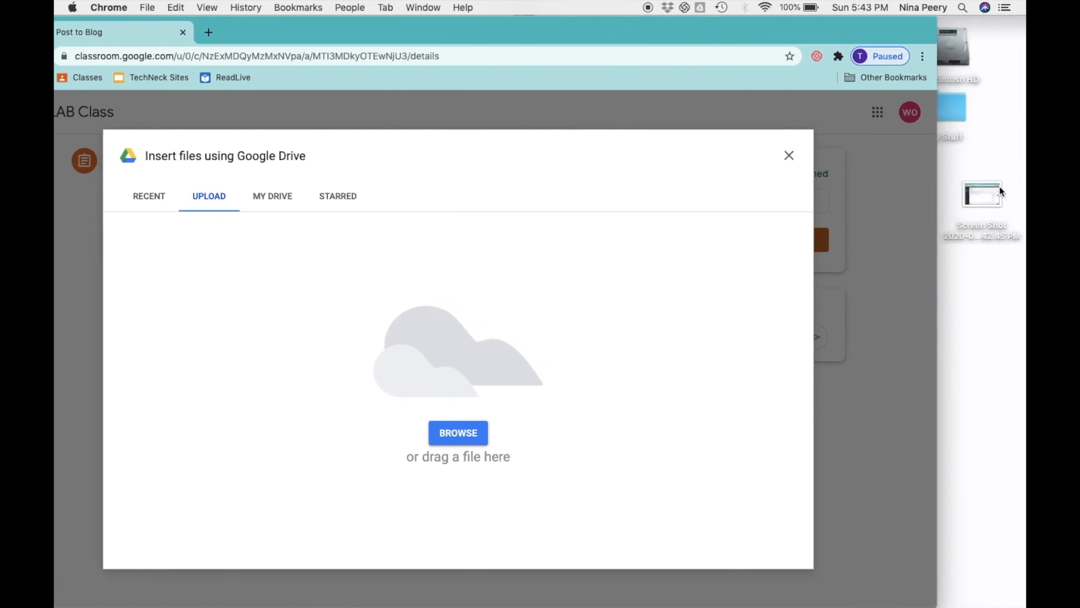
drag(986, 194, 468, 384)
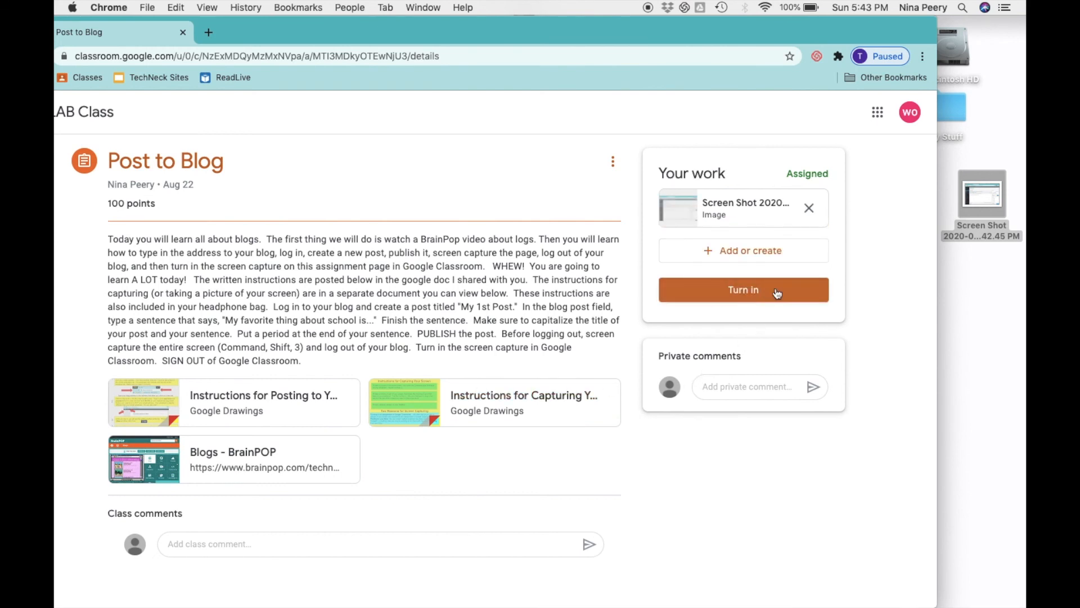
click(734, 293)
click(554, 397)
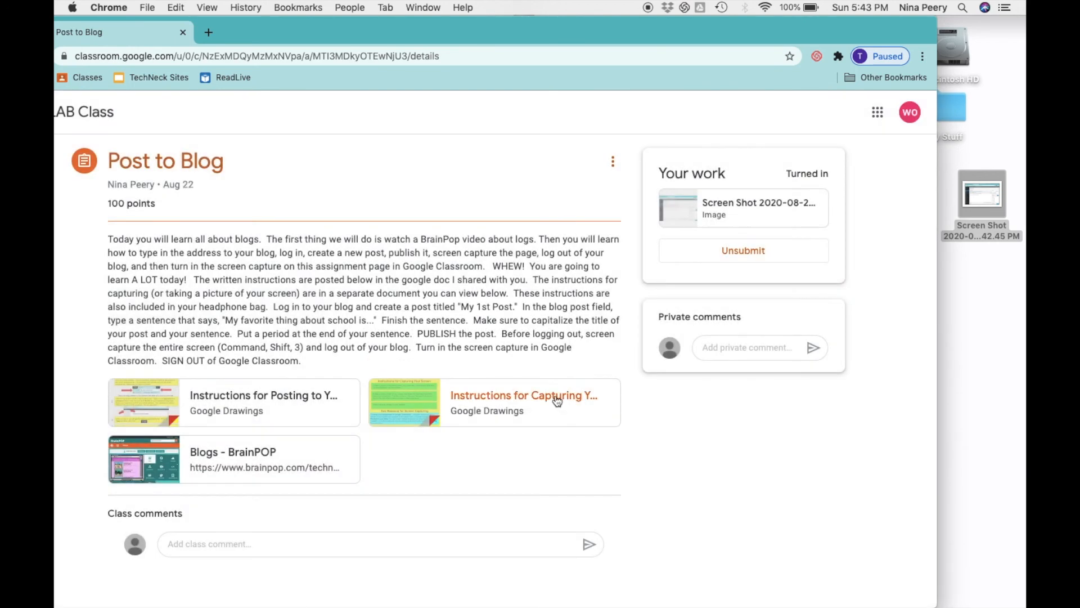
Step: Sign out of the Google account and drag the desktop screenshot to the Trash
click(912, 112)
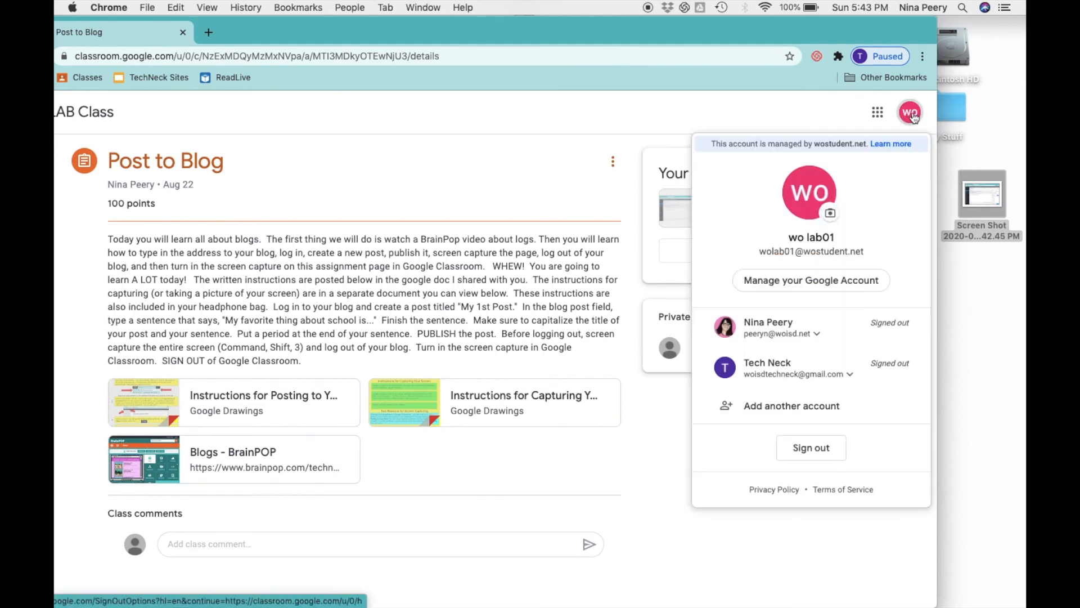
click(811, 448)
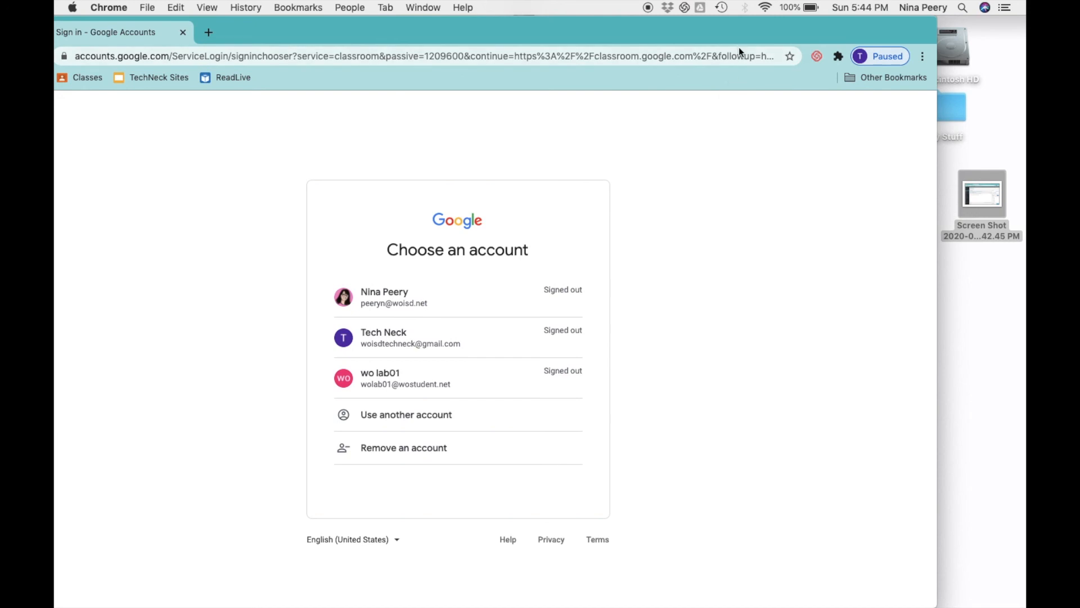
drag(746, 33, 664, 25)
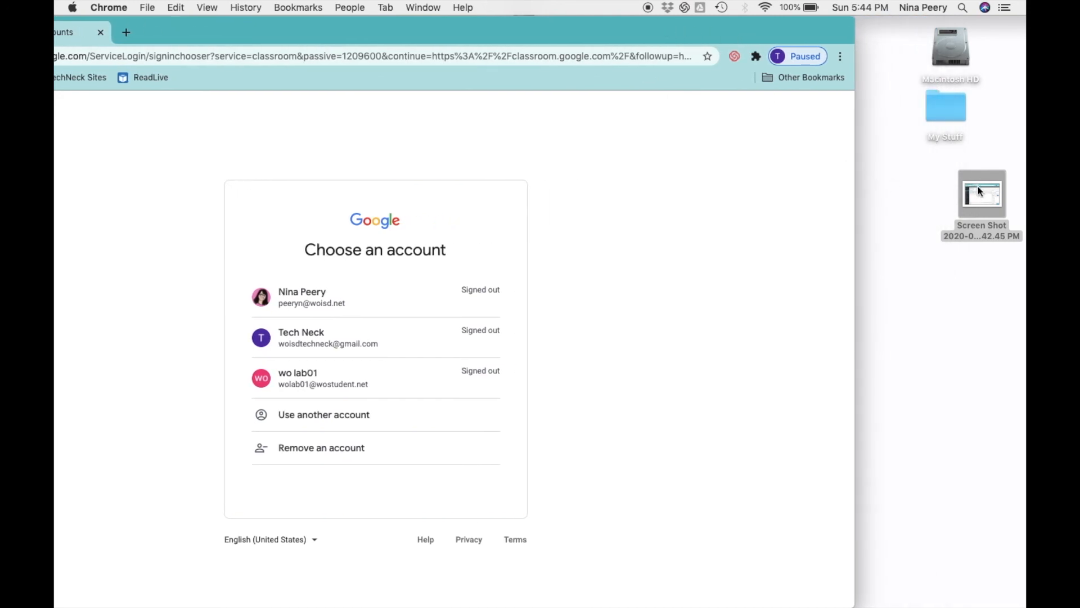
drag(978, 191, 960, 578)
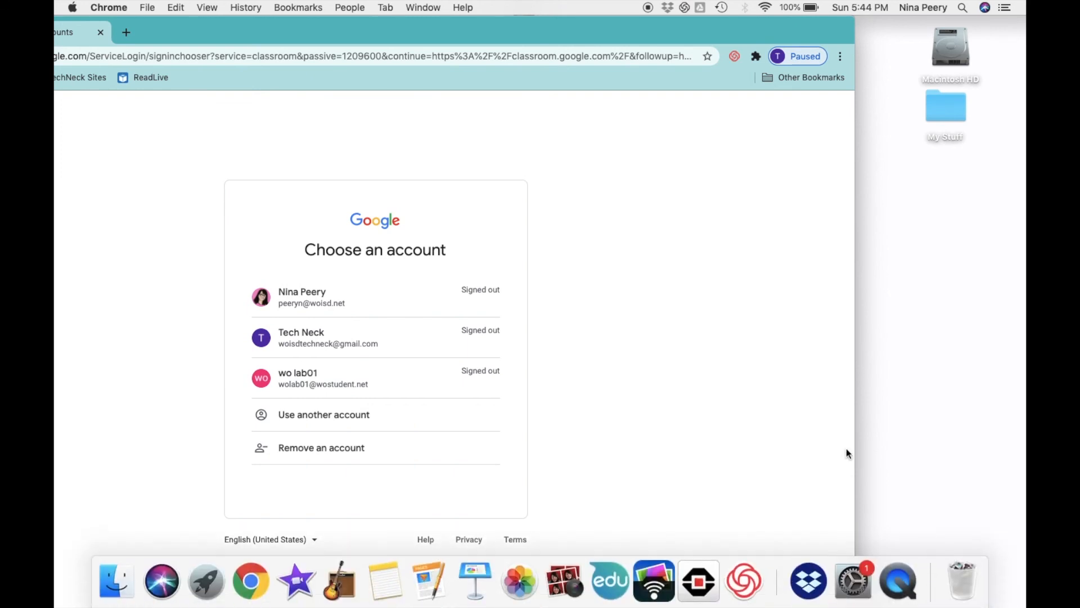